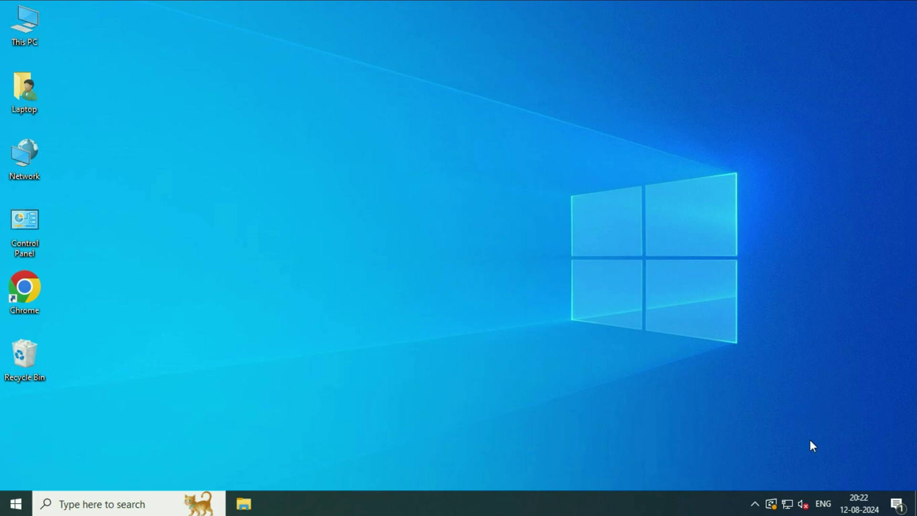
Run Troubleshoot sound problems from the volume tray icon's context menu.
right_click(809, 506)
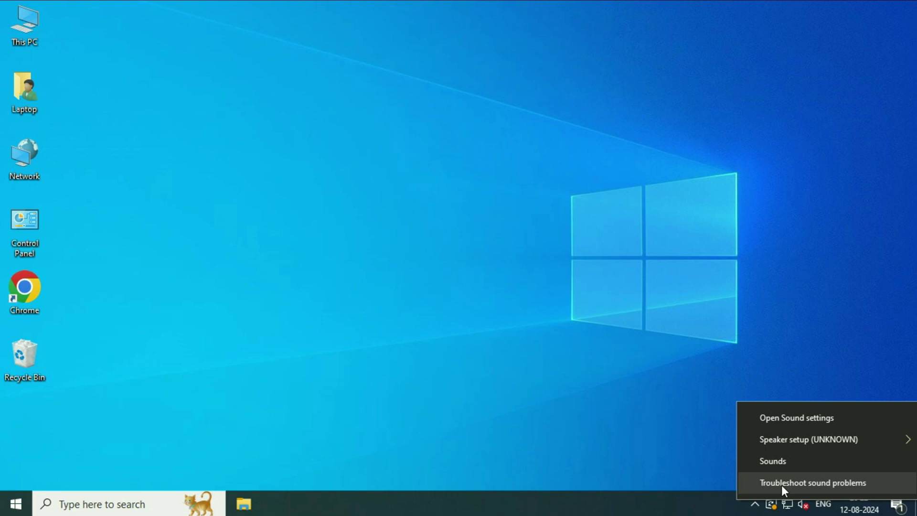
click(782, 484)
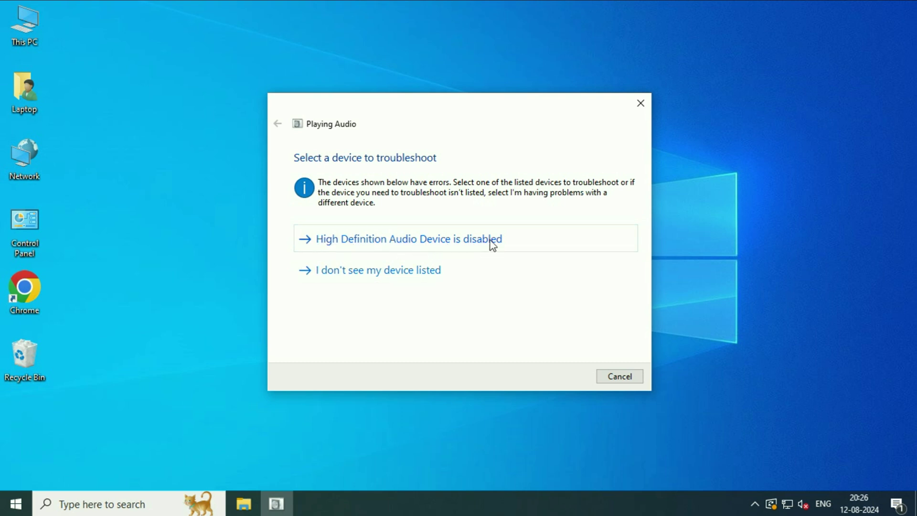
Apply the troubleshooter's fix for the disabled High Definition Audio Device, then close the troubleshooter.
click(382, 245)
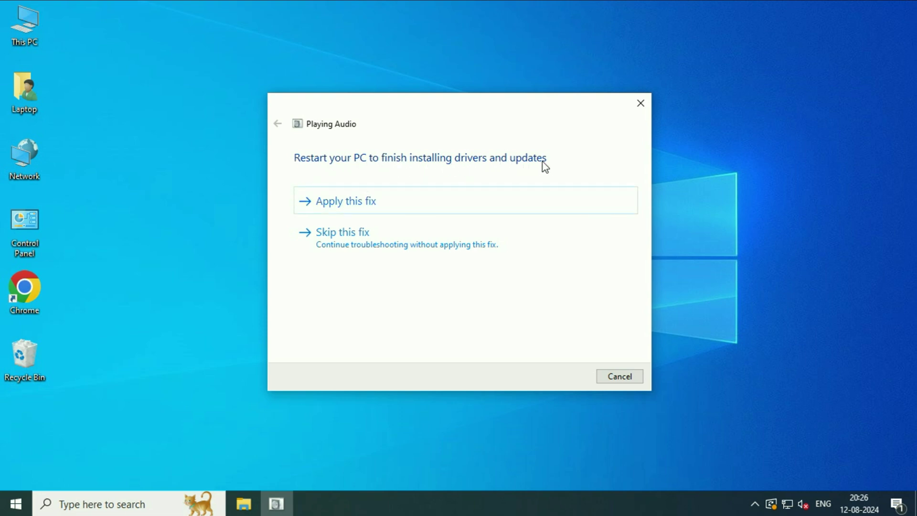
click(342, 208)
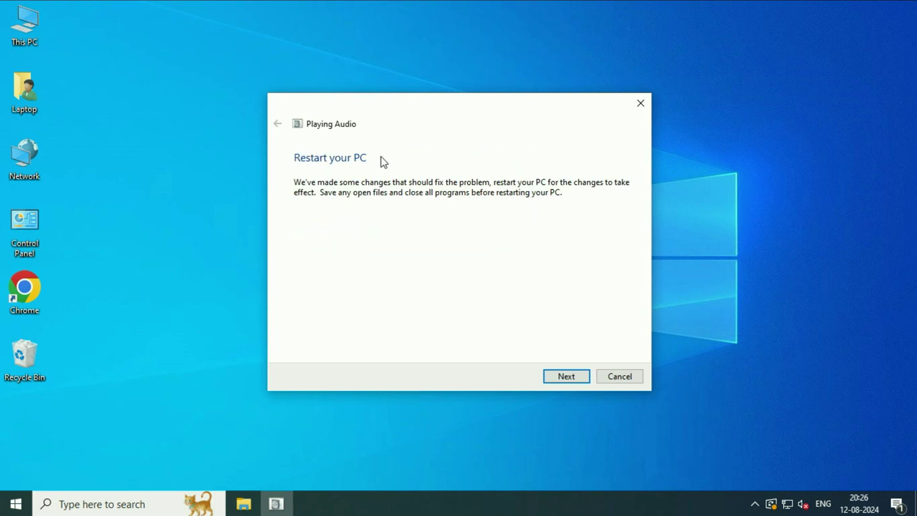
click(566, 381)
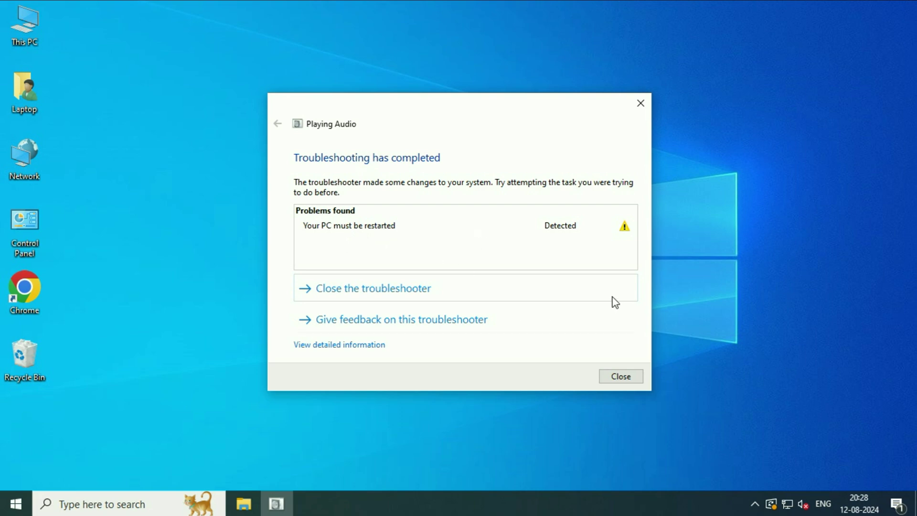
click(622, 376)
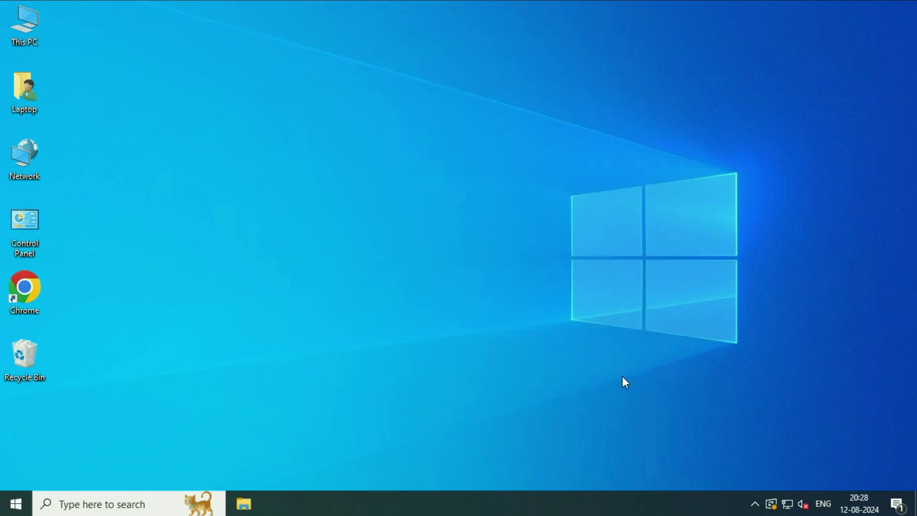
Open Device Manager from the Start button's Win+X menu.
click(18, 503)
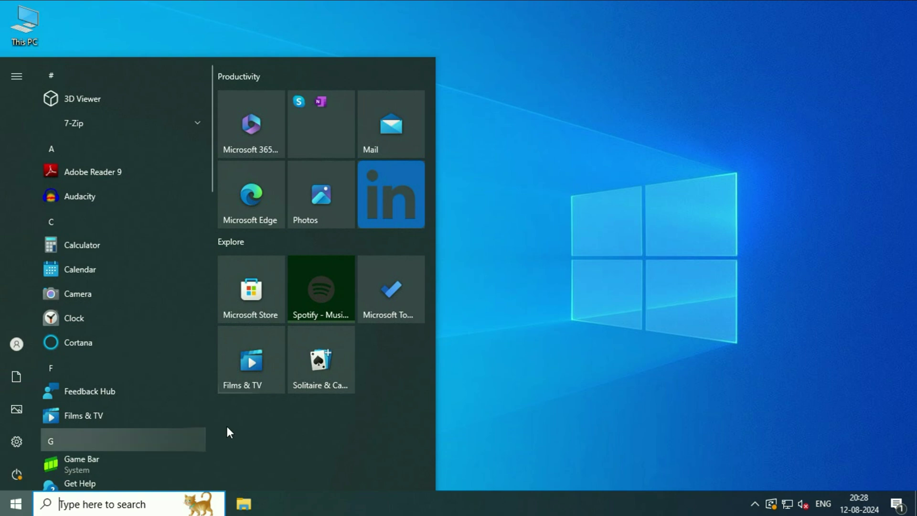
mouse_move(11, 483)
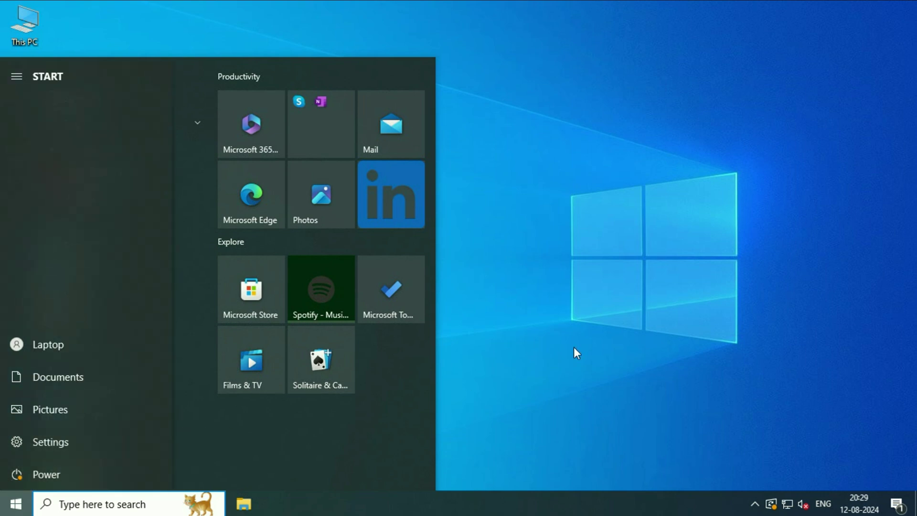
click(646, 313)
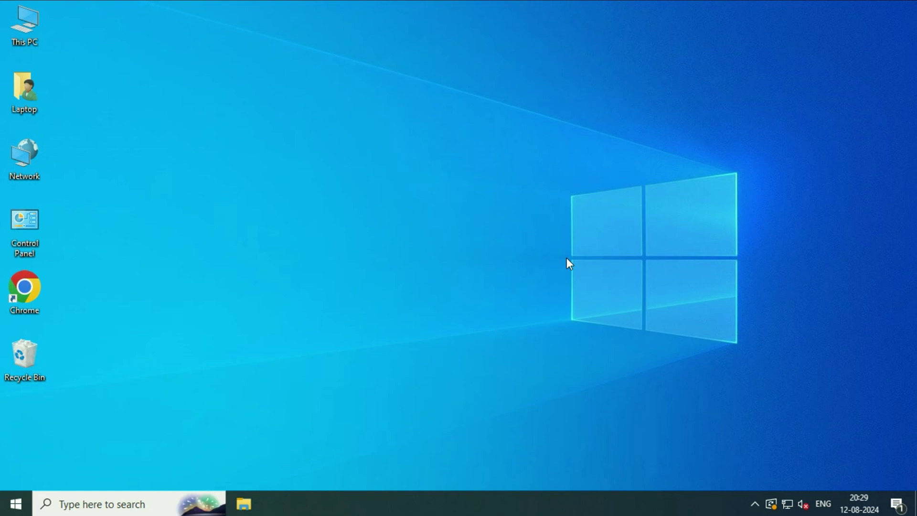
right_click(14, 505)
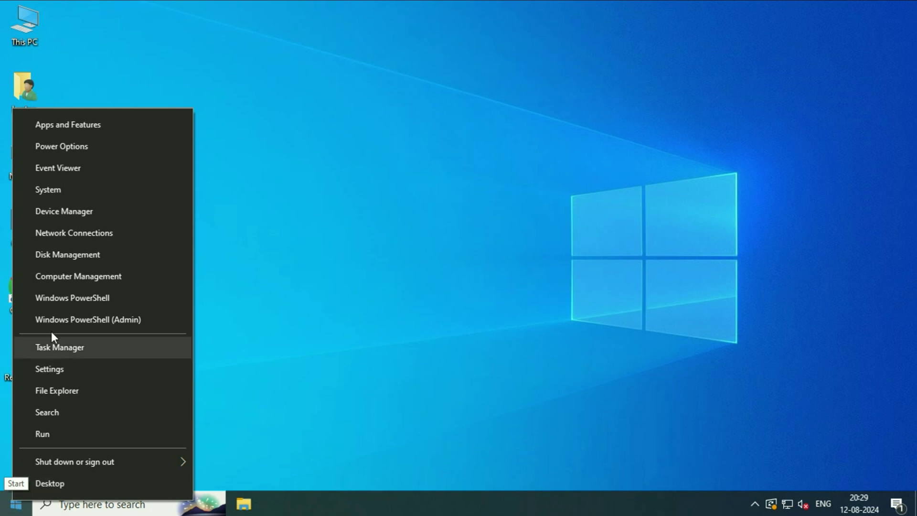
click(76, 216)
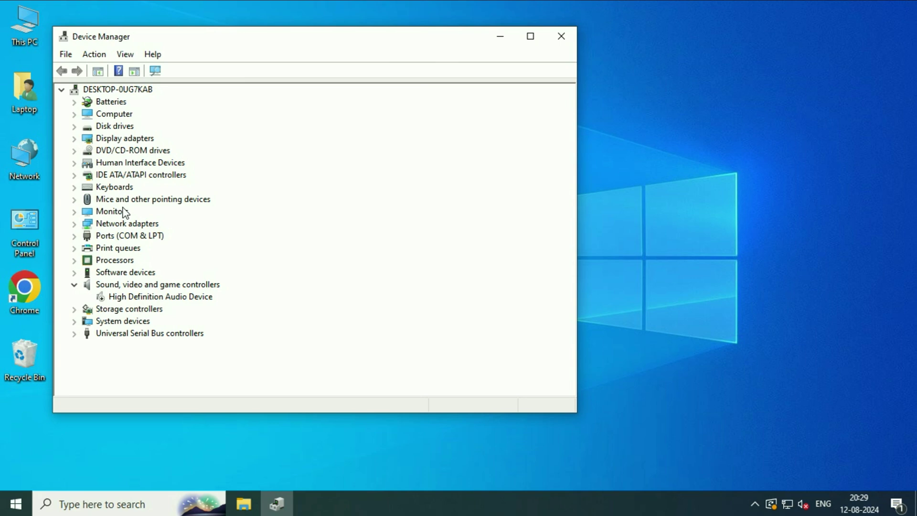
Maximize Device Manager and enable the High Definition Audio Device under Sound, video and game controllers.
click(529, 41)
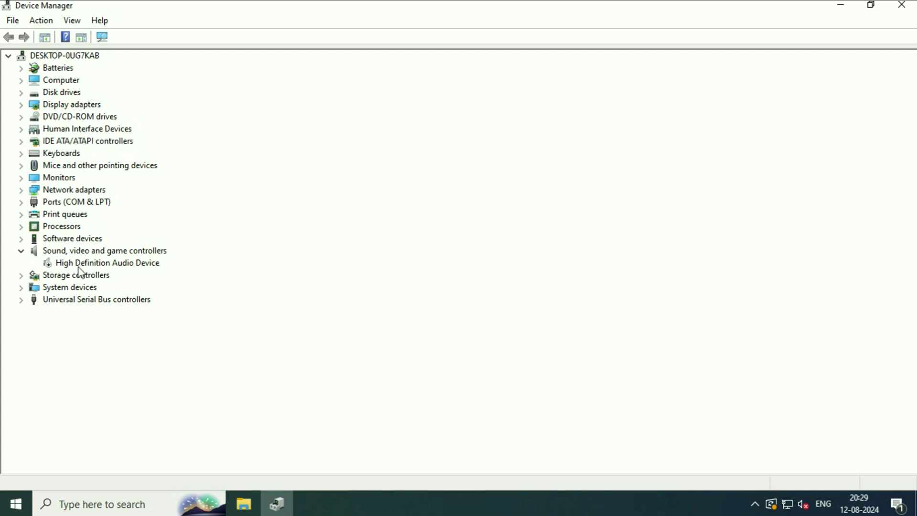
click(62, 252)
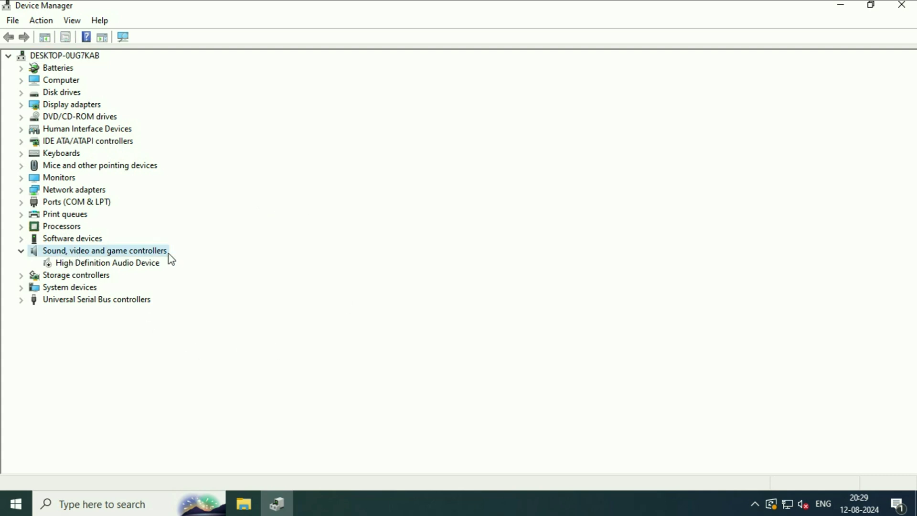
click(117, 265)
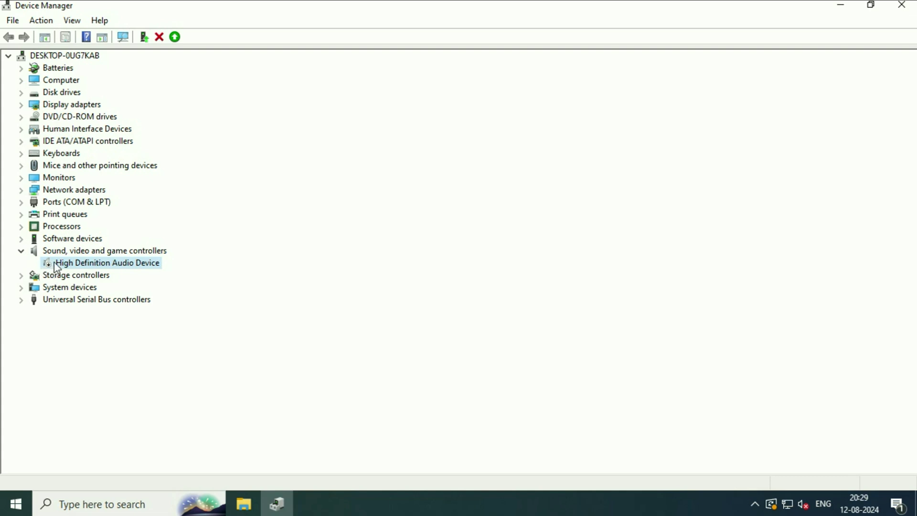
right_click(108, 269)
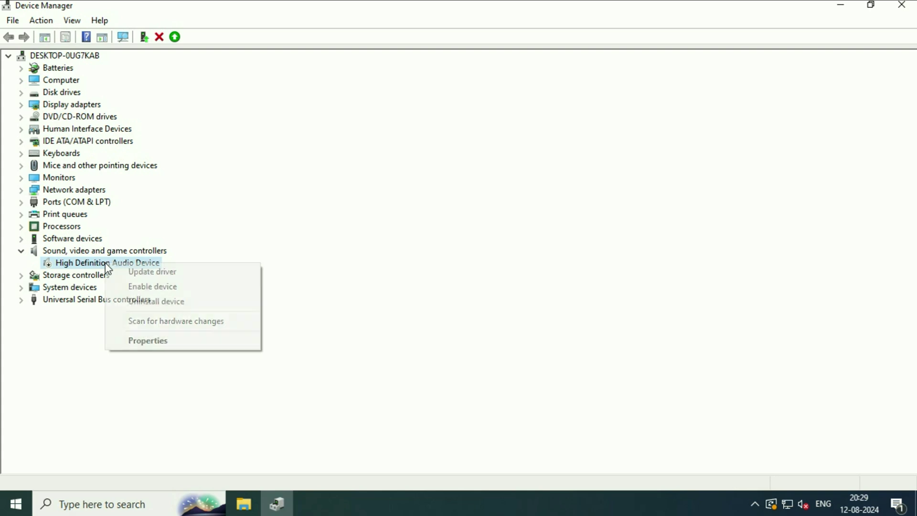
click(139, 289)
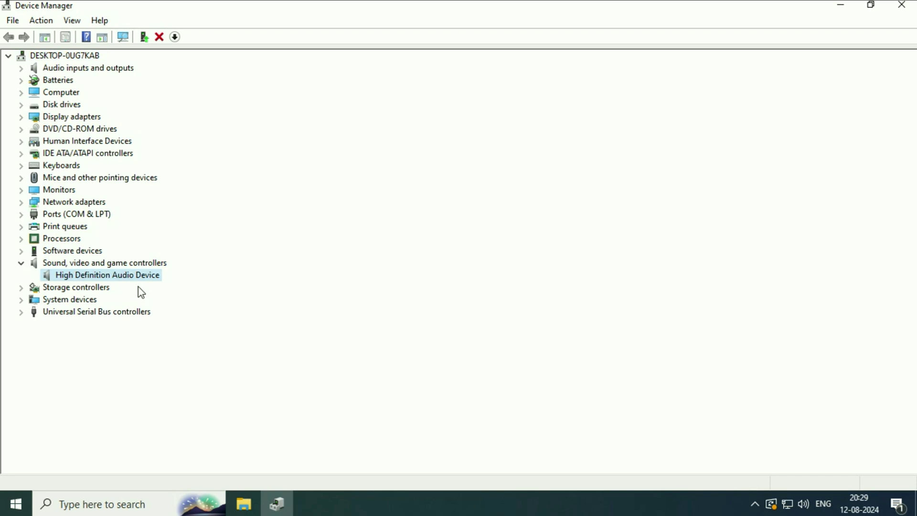
Raise the headphone volume to 84 in the tray volume flyout.
click(805, 507)
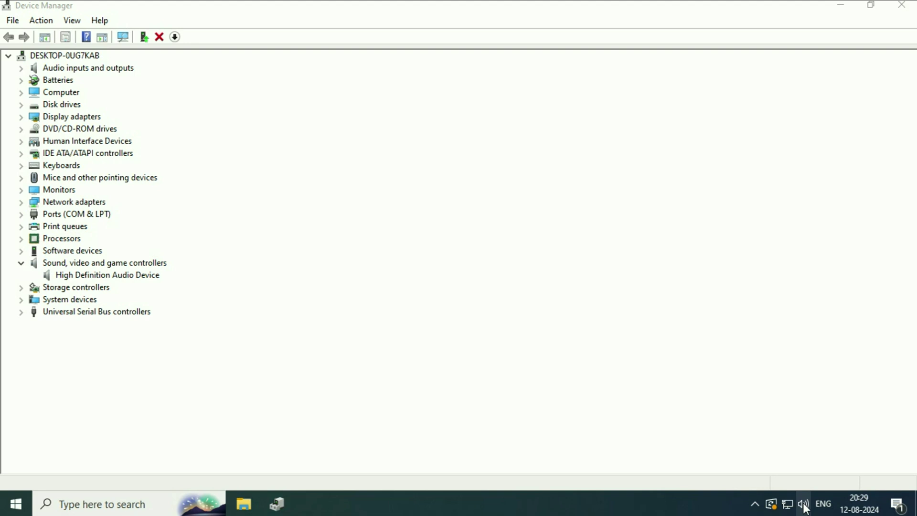
click(801, 471)
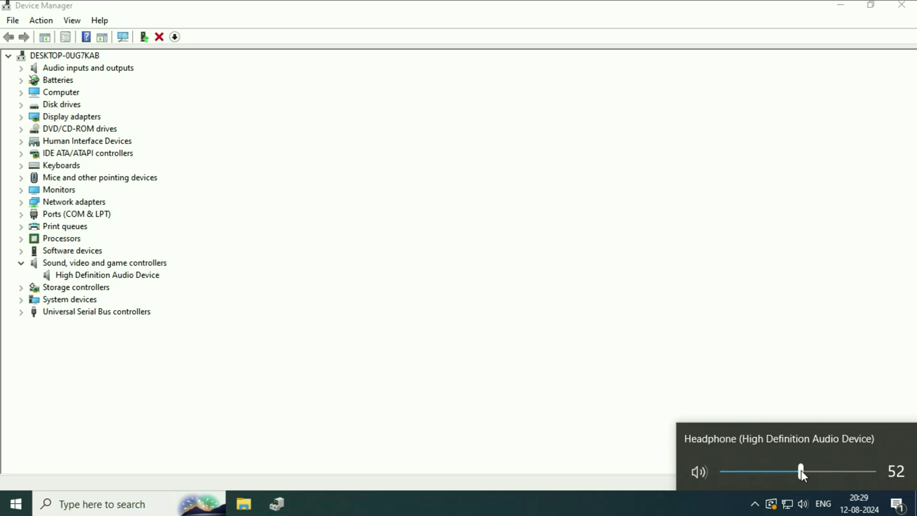
click(827, 471)
click(850, 472)
click(531, 400)
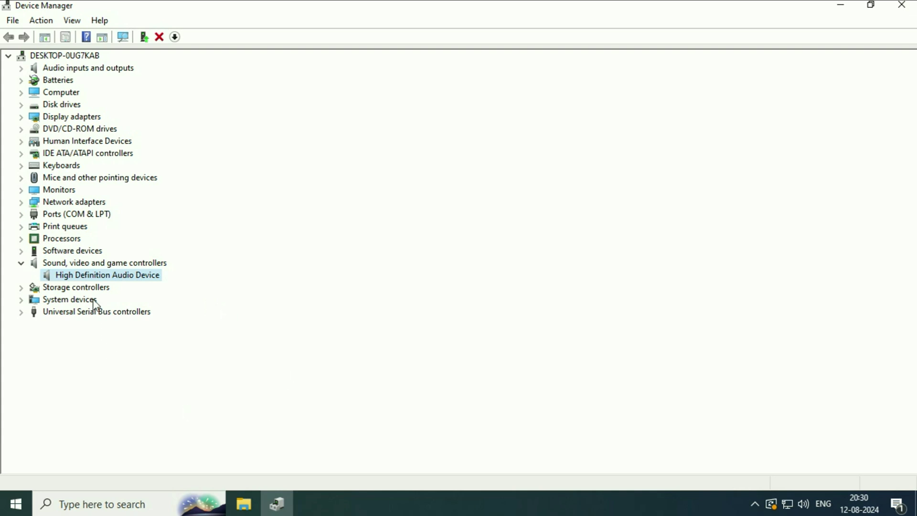
Browse the compatible High Definition Audio Device drivers, cancel without installing, and close Device Manager.
right_click(127, 280)
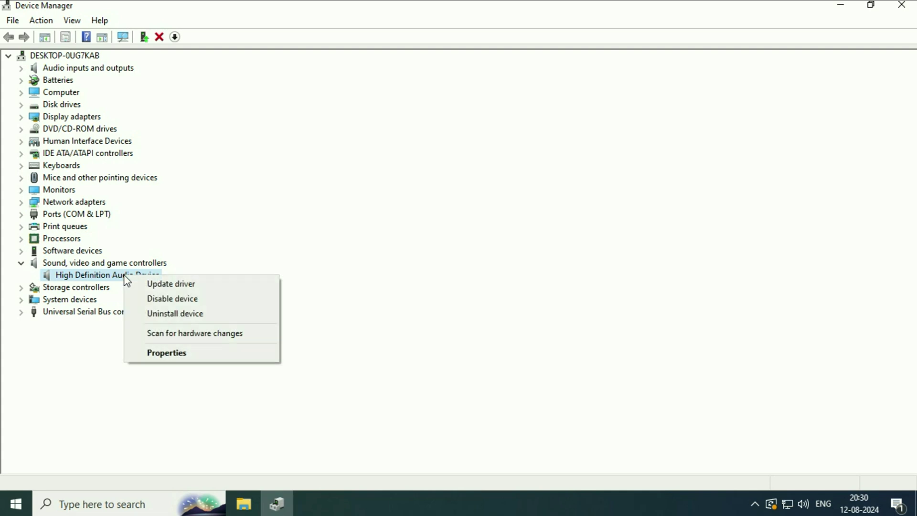
click(165, 286)
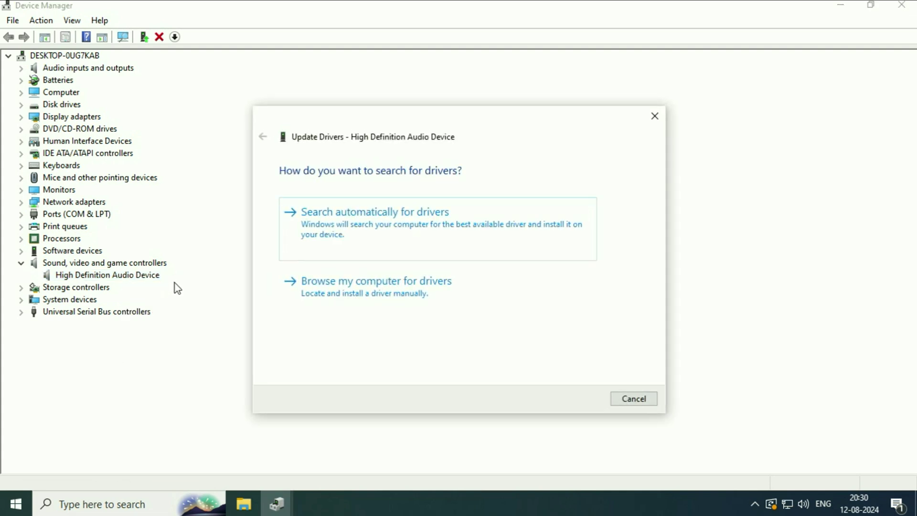
click(360, 294)
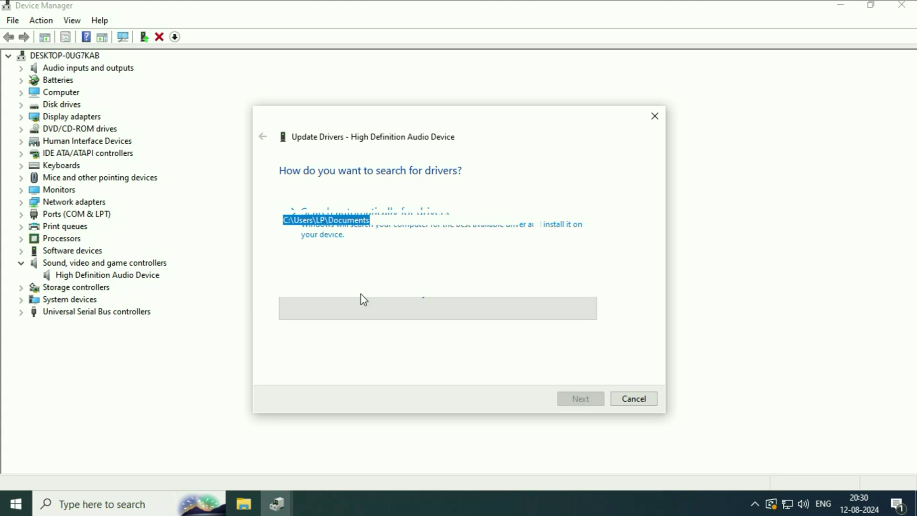
click(346, 324)
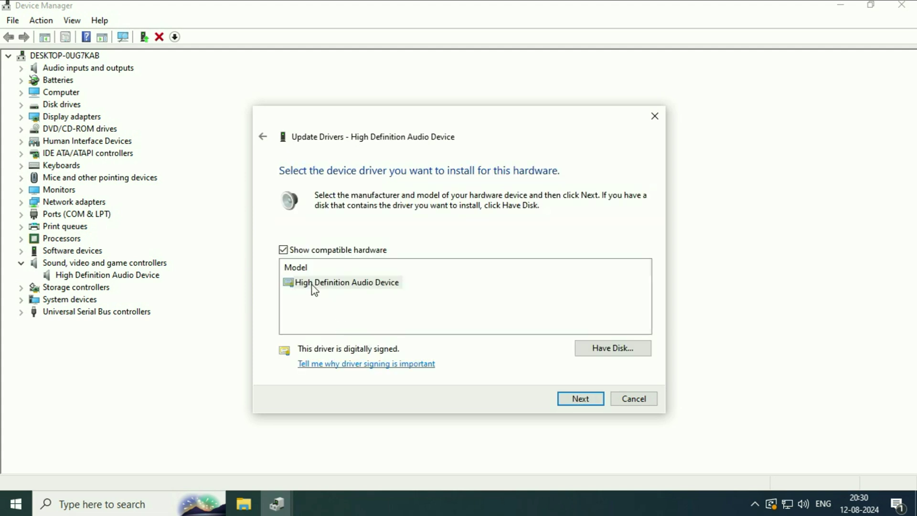
click(359, 283)
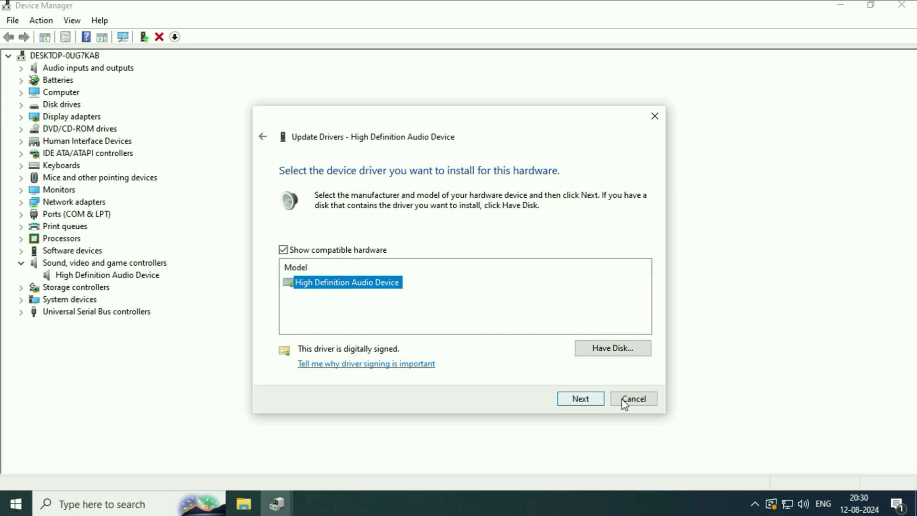
click(650, 400)
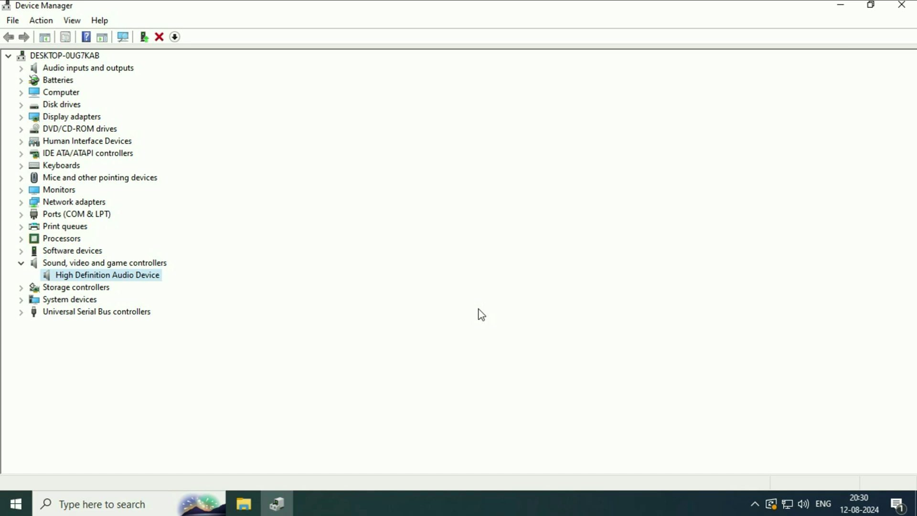
click(902, 6)
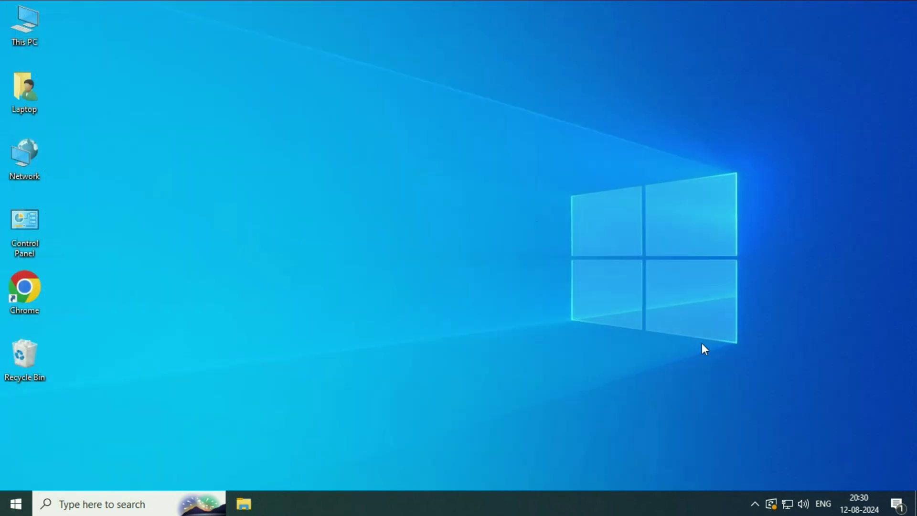
Open the Sound dialog from the tray icon and select Headphone on the Playback tab.
right_click(803, 508)
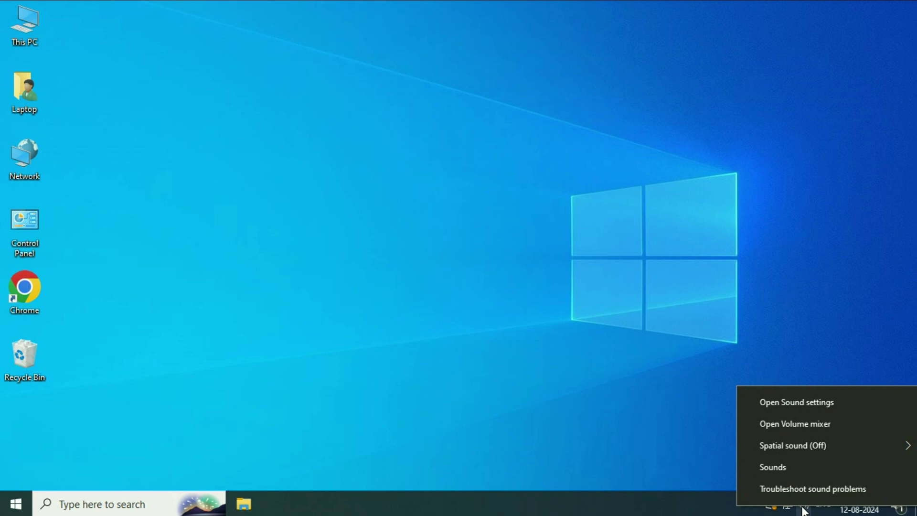
click(791, 468)
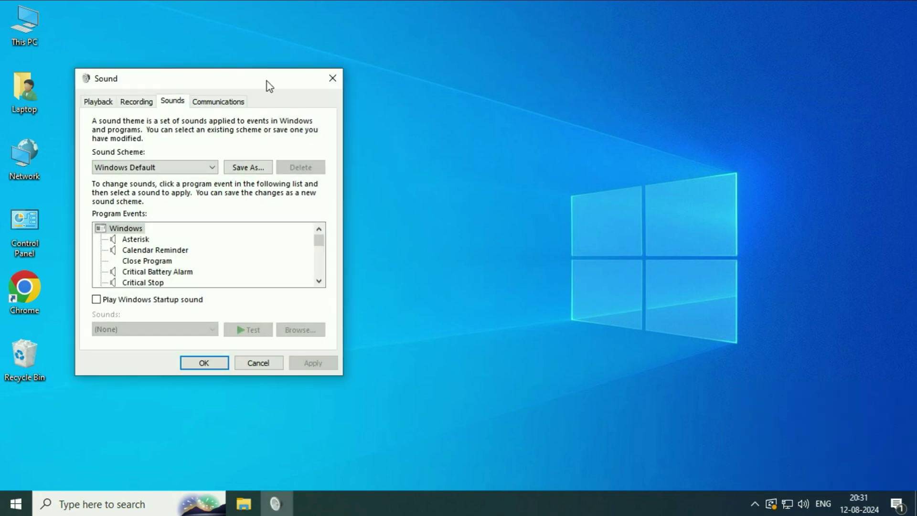
drag(268, 81, 429, 82)
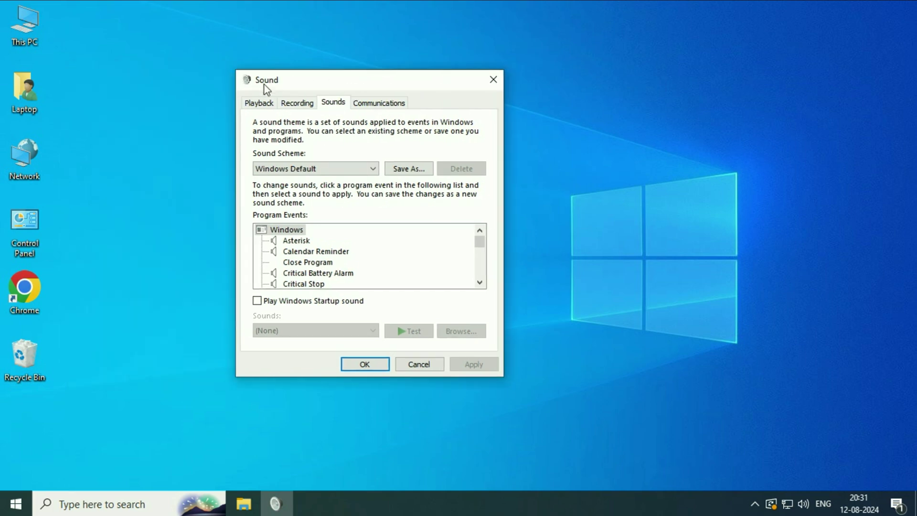
click(253, 106)
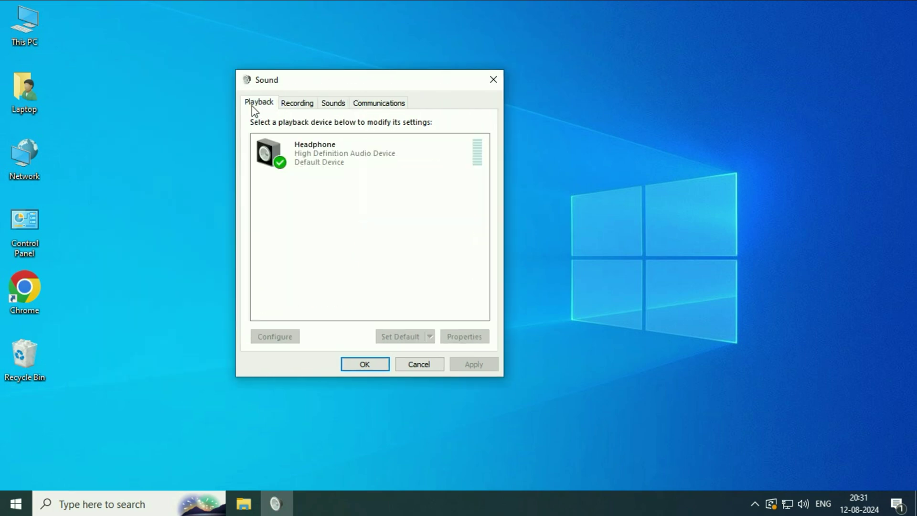
click(393, 157)
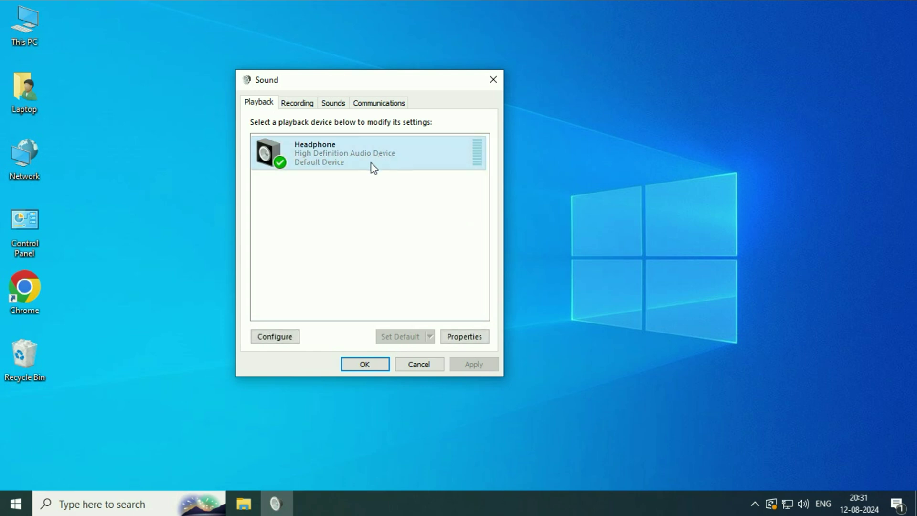
Disable then re-enable the Headphone device, and open its Properties.
right_click(359, 155)
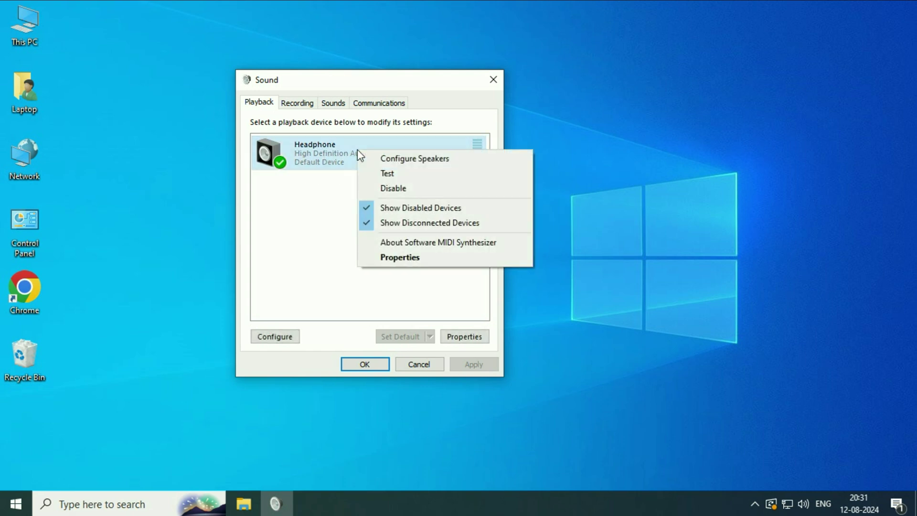
click(401, 191)
right_click(332, 159)
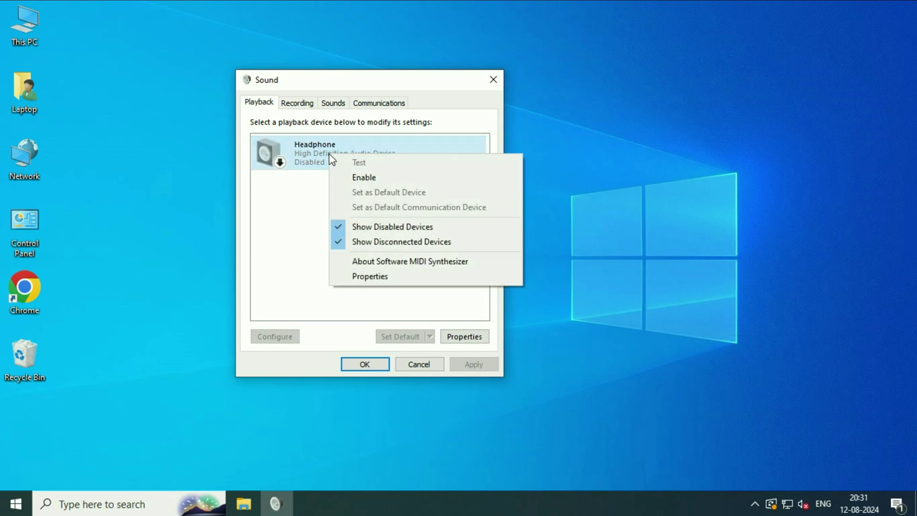
click(358, 177)
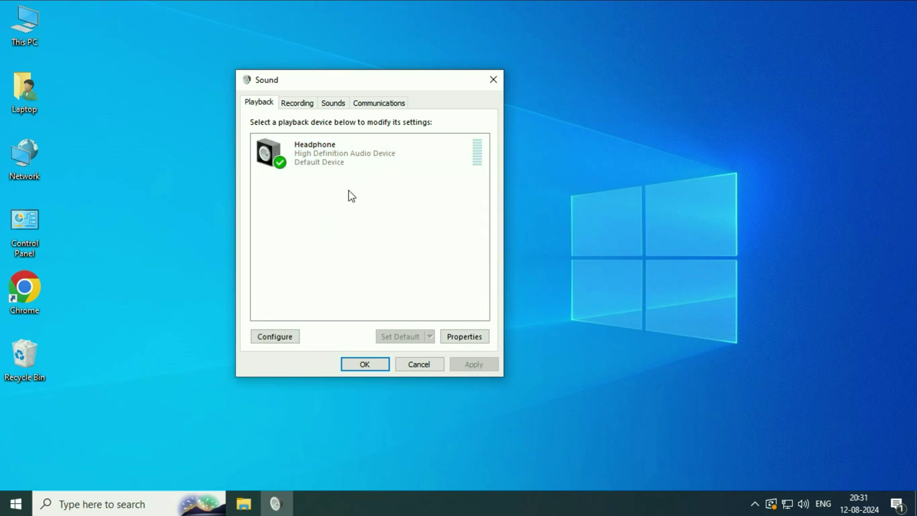
right_click(342, 159)
click(401, 260)
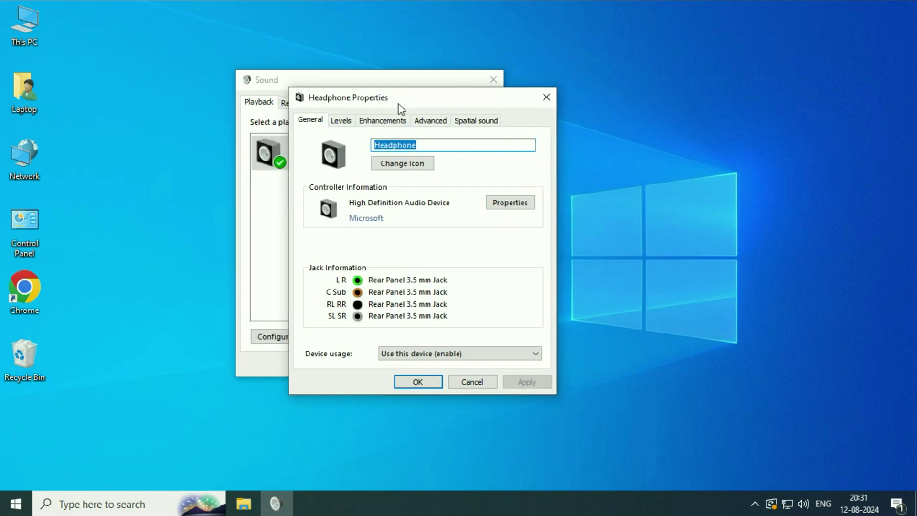
Toggle mute off and on and set the Headphone level to 61.
click(341, 122)
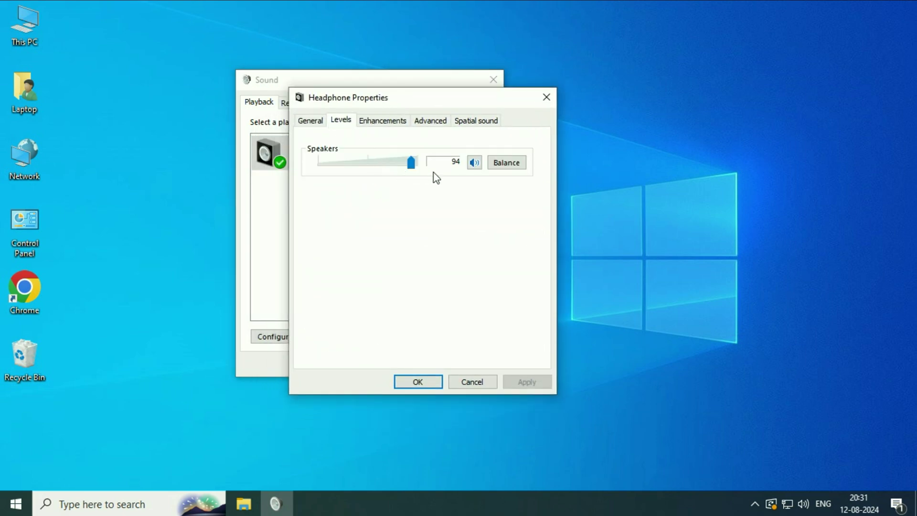
click(474, 163)
click(473, 164)
drag(410, 166, 364, 174)
Turn on Loudness Equalization, apply it, and close Headphone Properties and the Sound dialog.
click(377, 123)
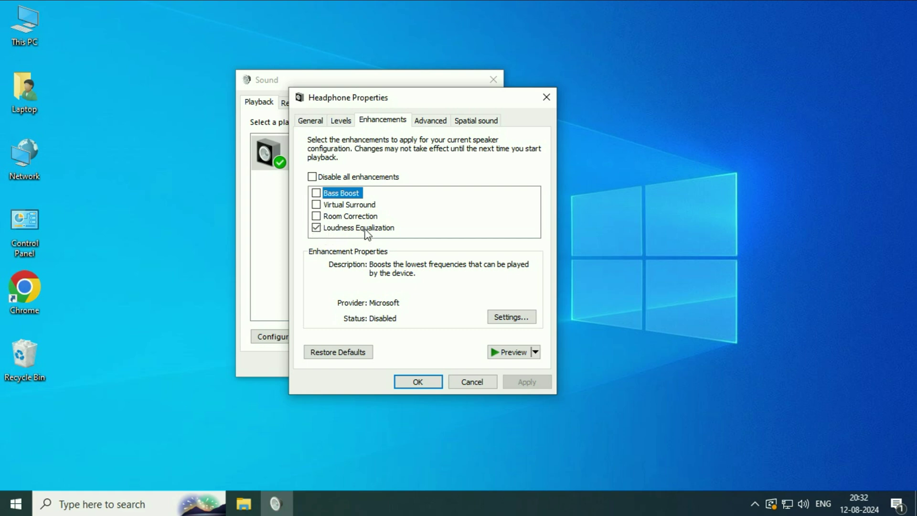
click(317, 228)
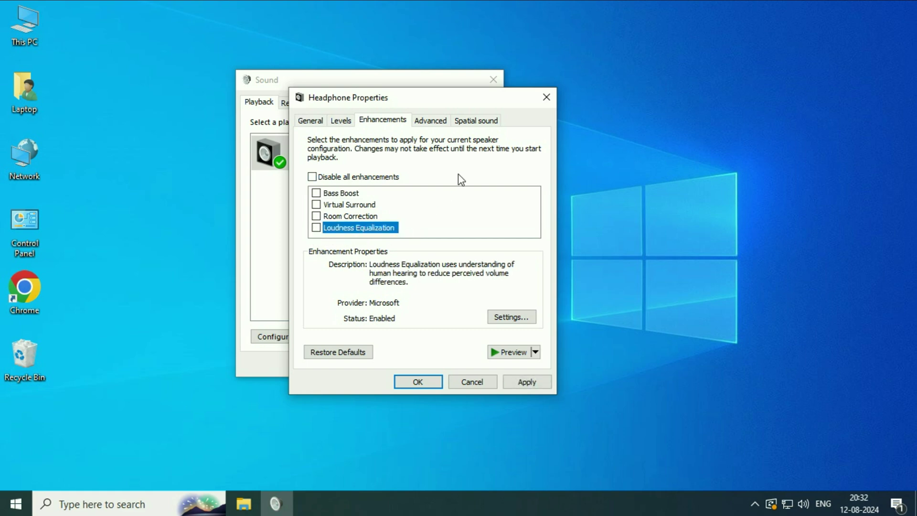
click(316, 228)
click(524, 385)
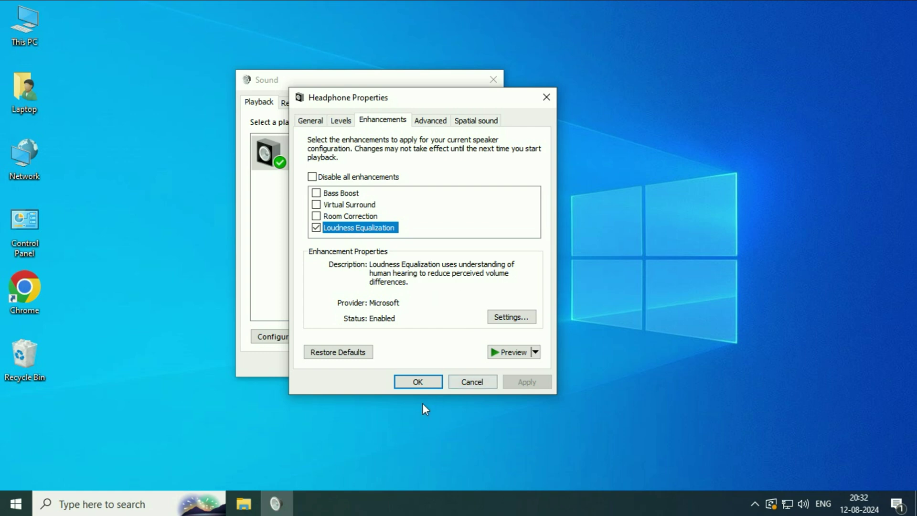
click(421, 382)
click(378, 368)
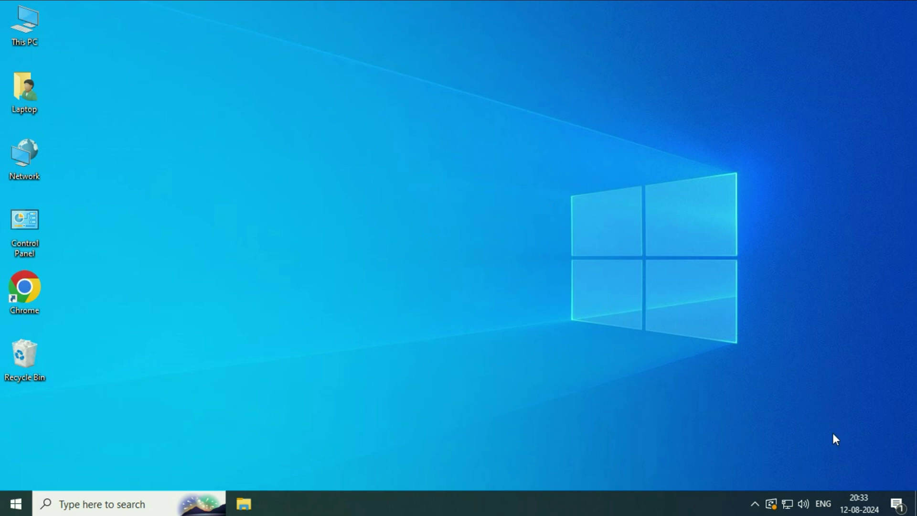
Open Sound settings from the tray icon and scroll down to Advanced sound options.
right_click(804, 503)
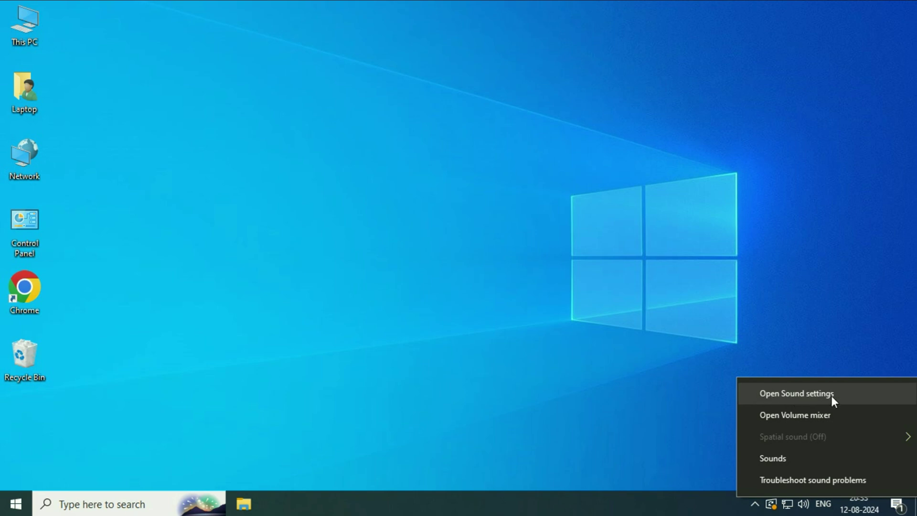
click(806, 395)
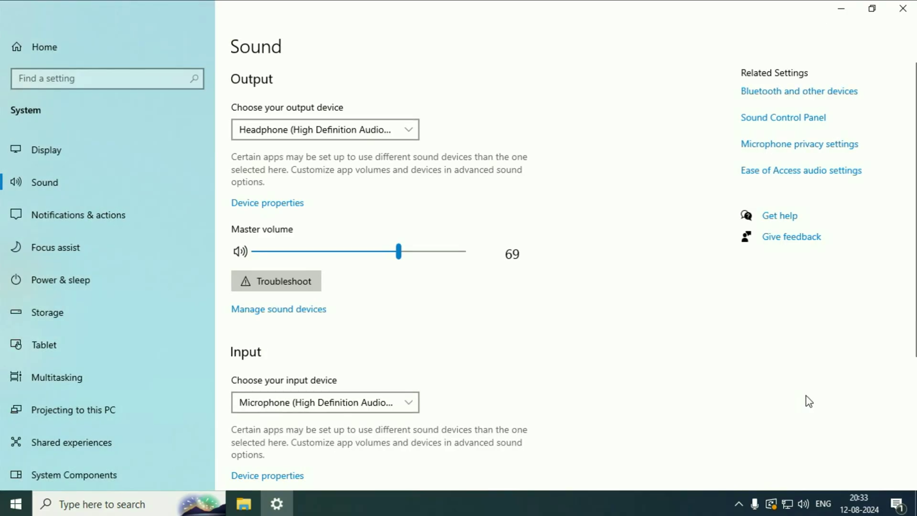
scroll(632, 233, down, 5)
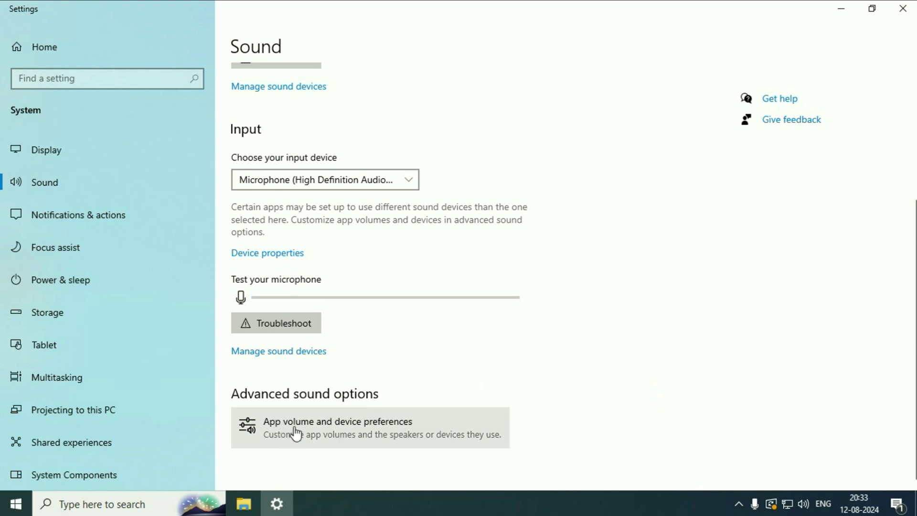
Reset app volume and device preferences to the recommended defaults, then close Settings.
click(381, 430)
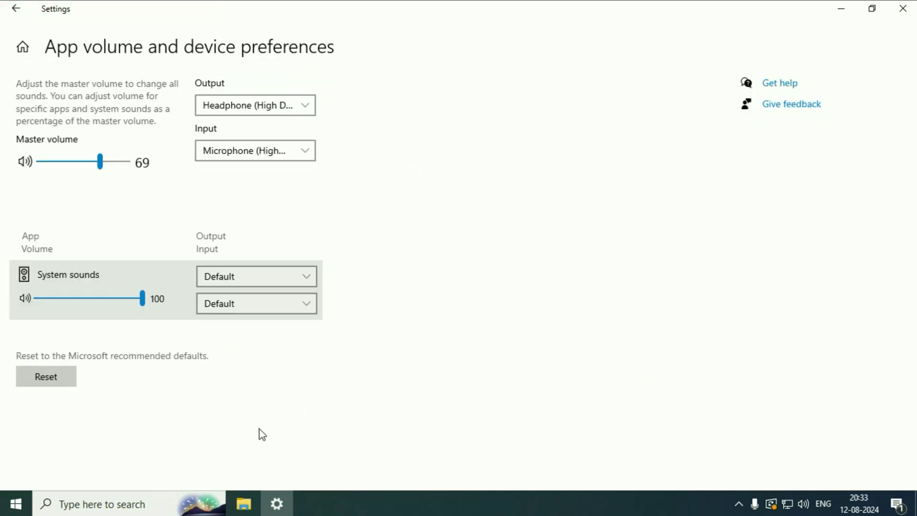
click(50, 381)
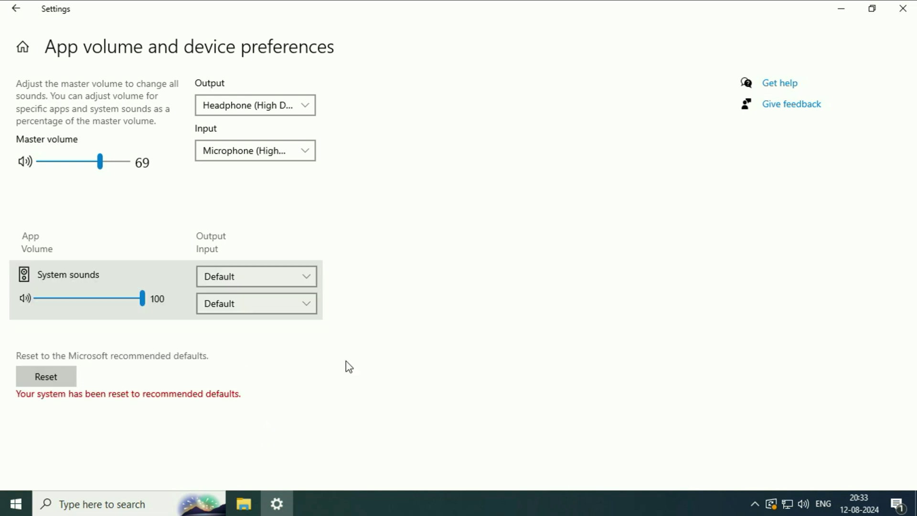
click(902, 10)
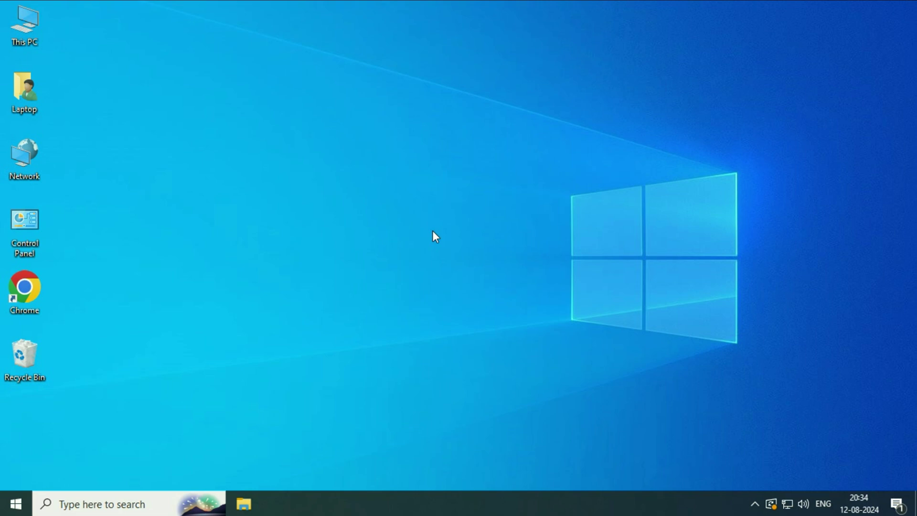
Search the Start menu for 'serve' and open the Services app.
click(16, 504)
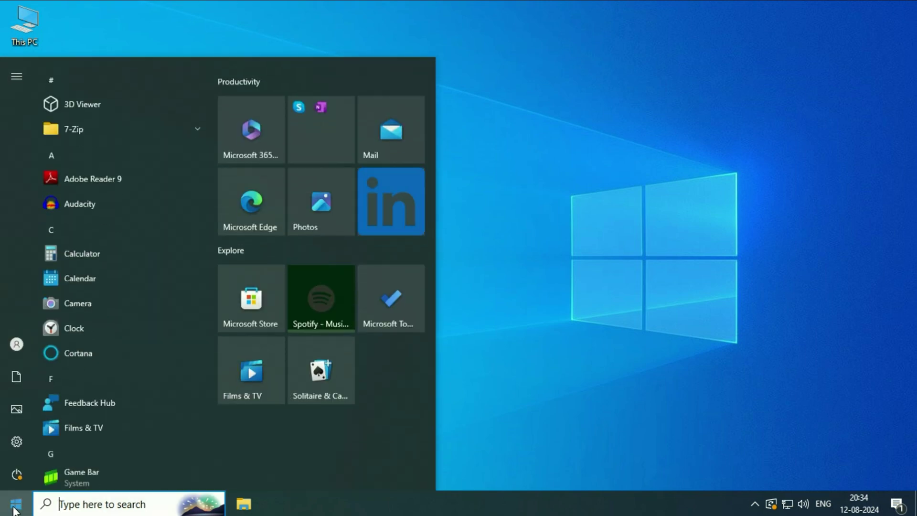
click(135, 509)
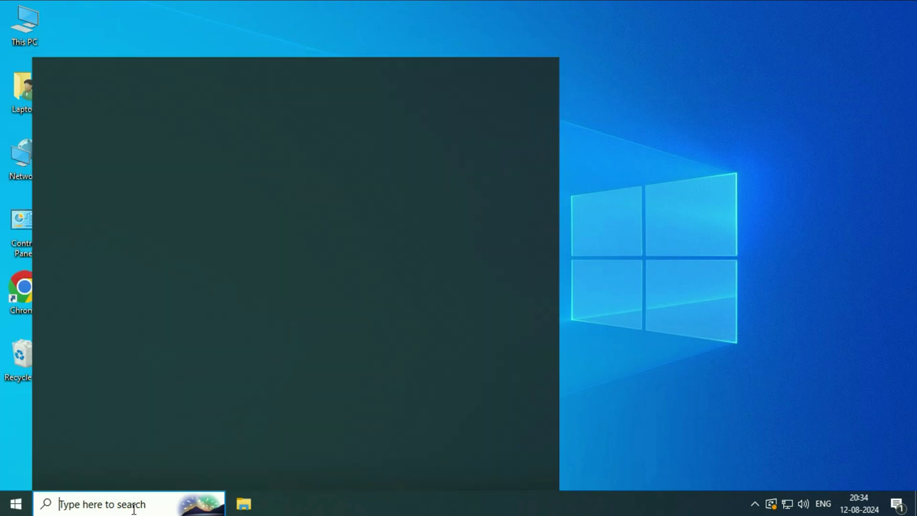
text(serve)
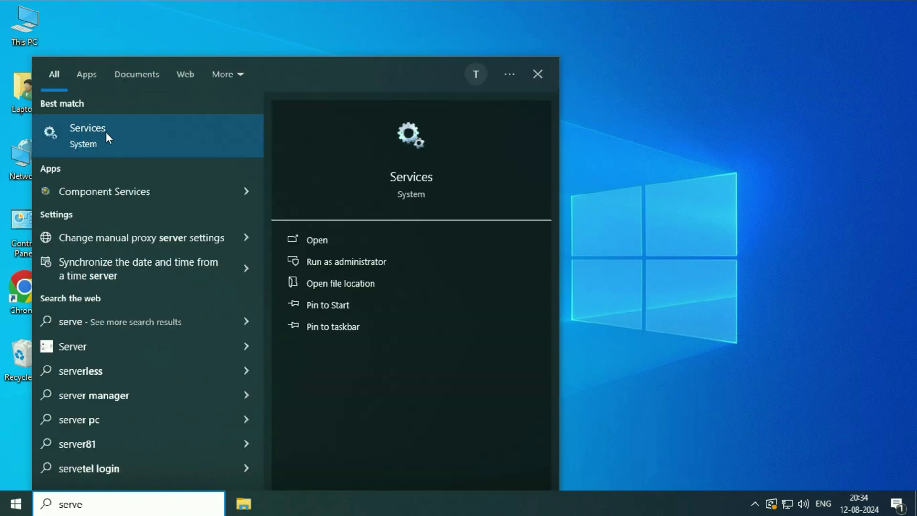
click(106, 134)
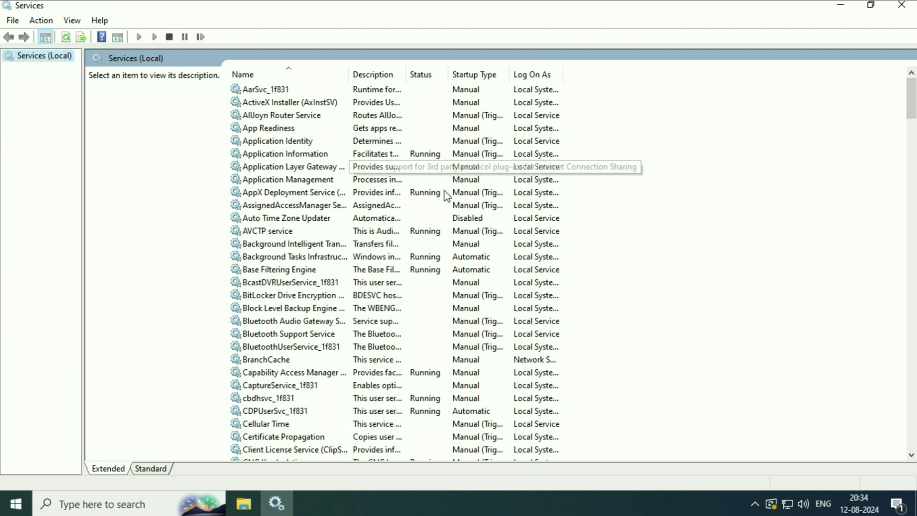
Confirm in its properties that the Windows Audio service's startup type is Automatic.
click(315, 210)
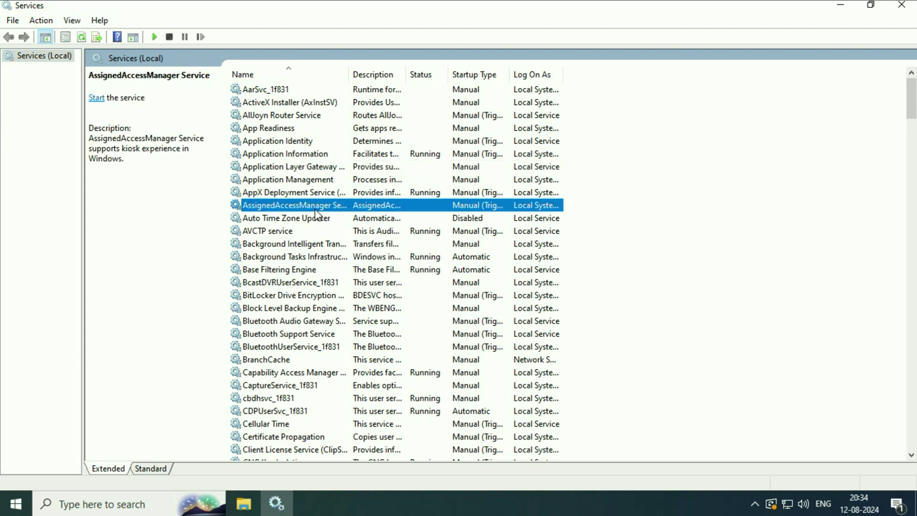
key(w)
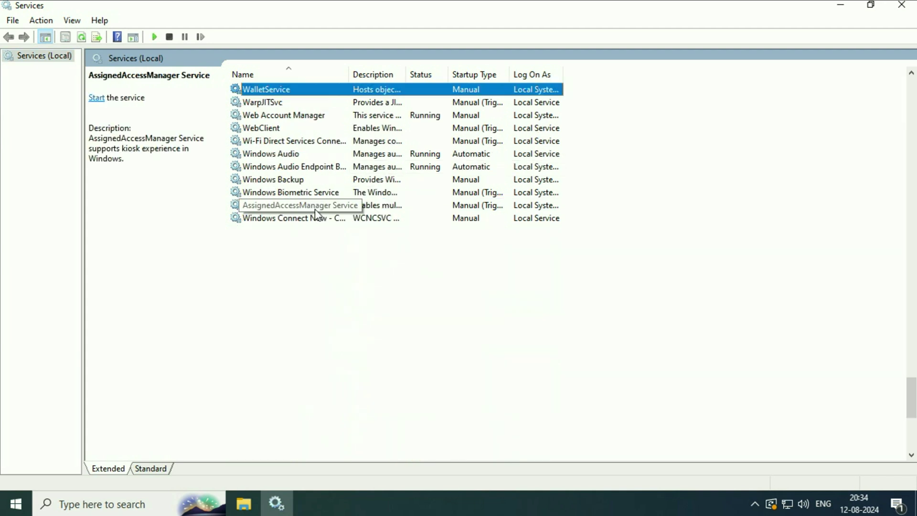
click(306, 155)
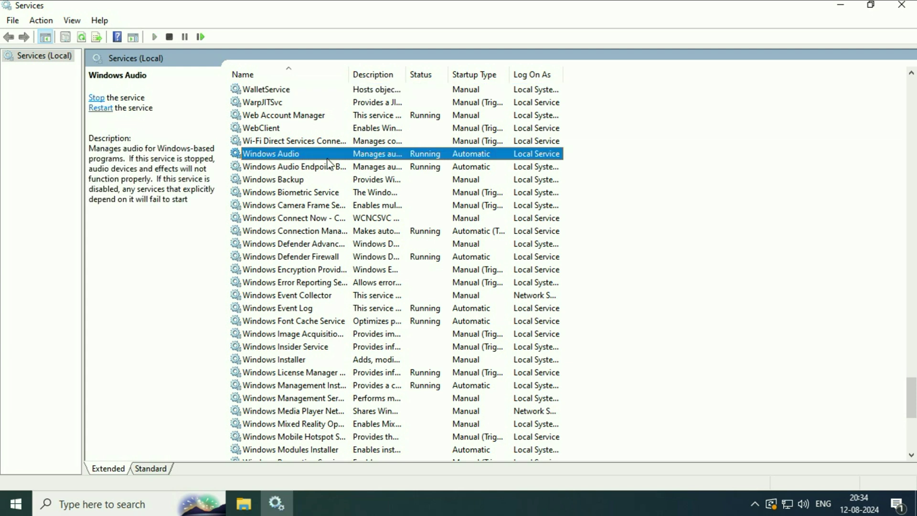
right_click(328, 157)
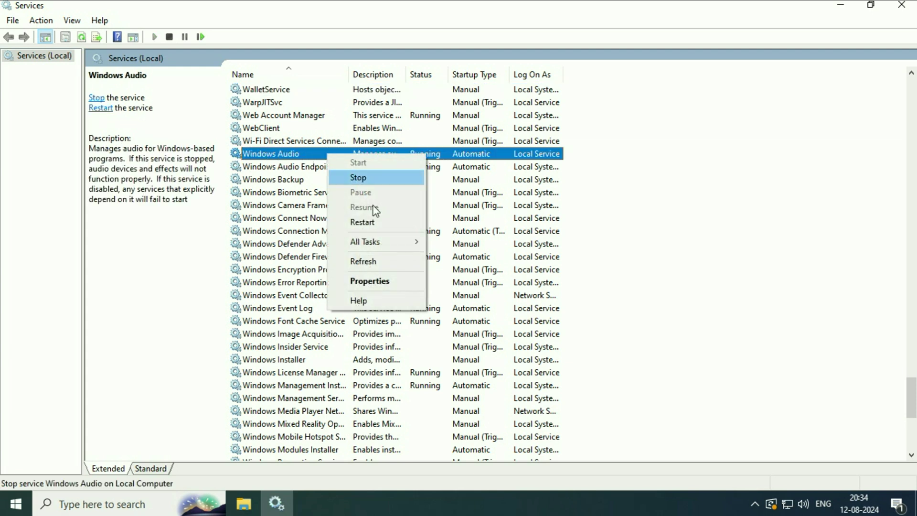
click(390, 281)
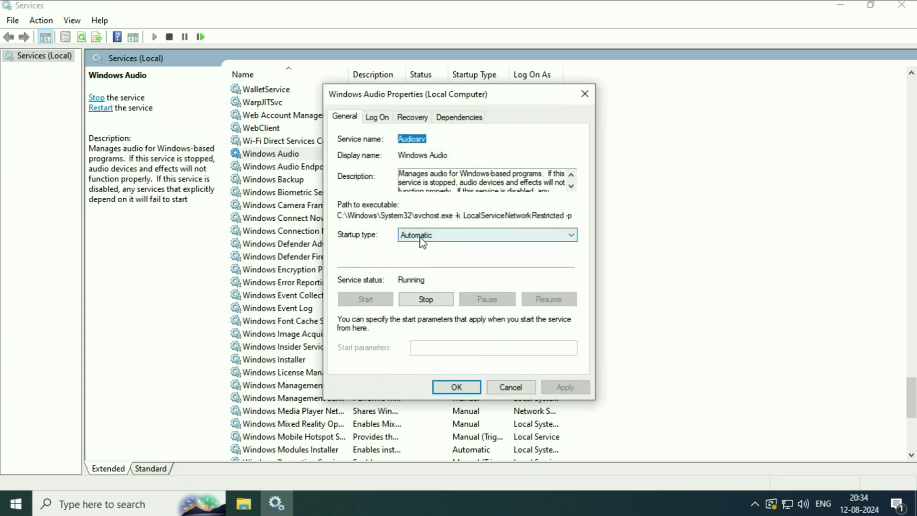
click(471, 389)
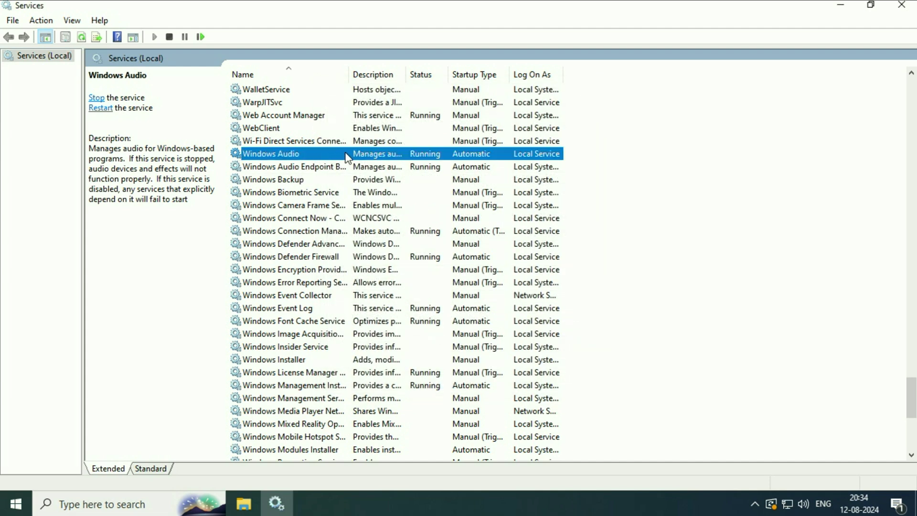
Restart the Windows Audio service and widen the Name column to show full service names.
right_click(346, 157)
click(388, 223)
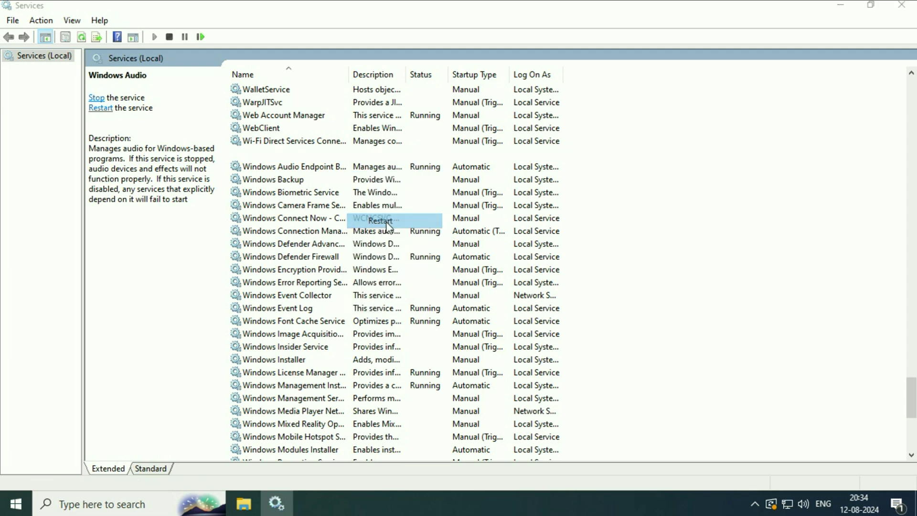
drag(174, 81, 492, 83)
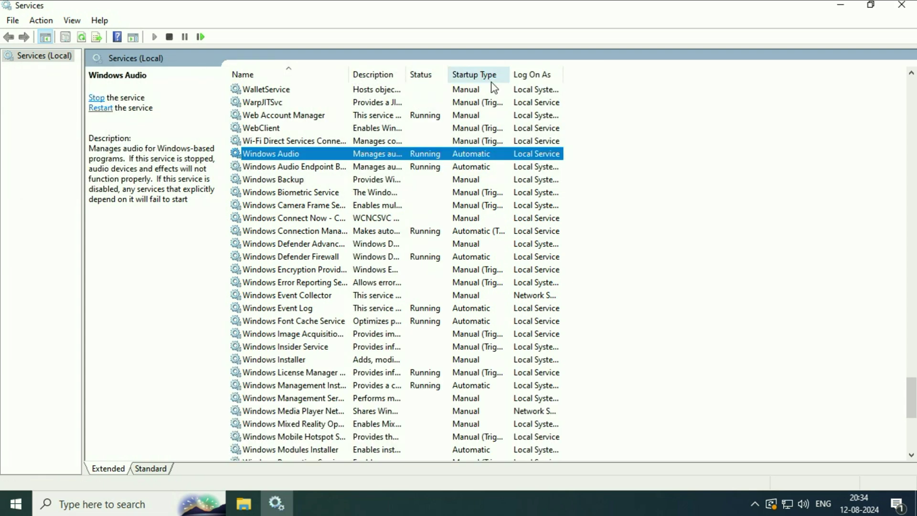
drag(348, 79, 420, 76)
Review the Windows Audio Endpoint Builder properties and close them without changes.
click(259, 170)
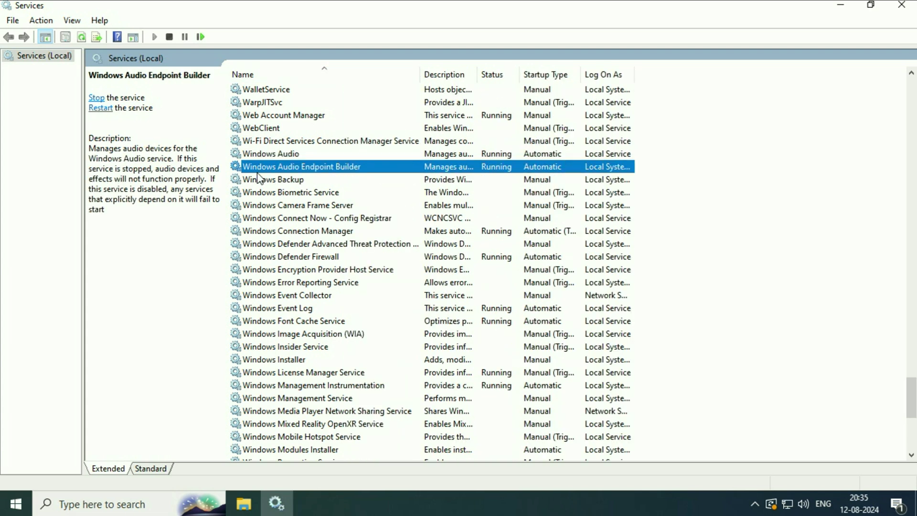
right_click(341, 165)
click(388, 291)
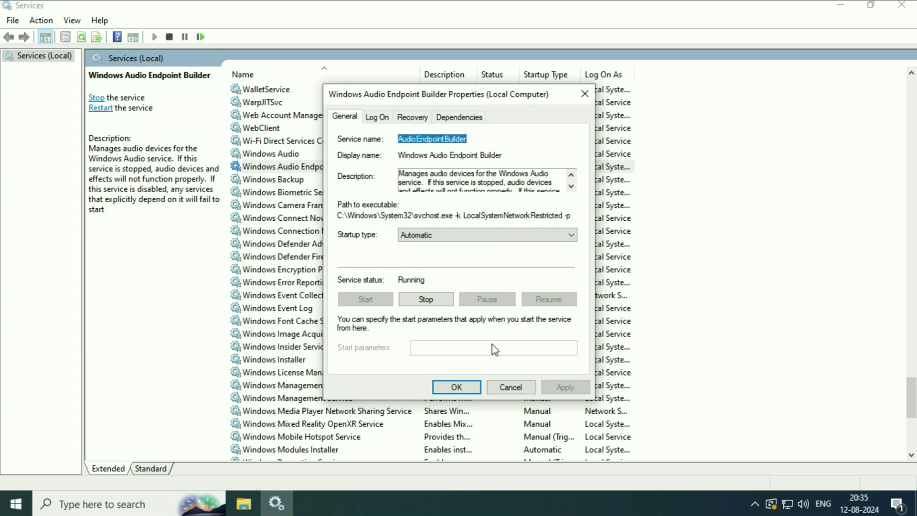
click(456, 386)
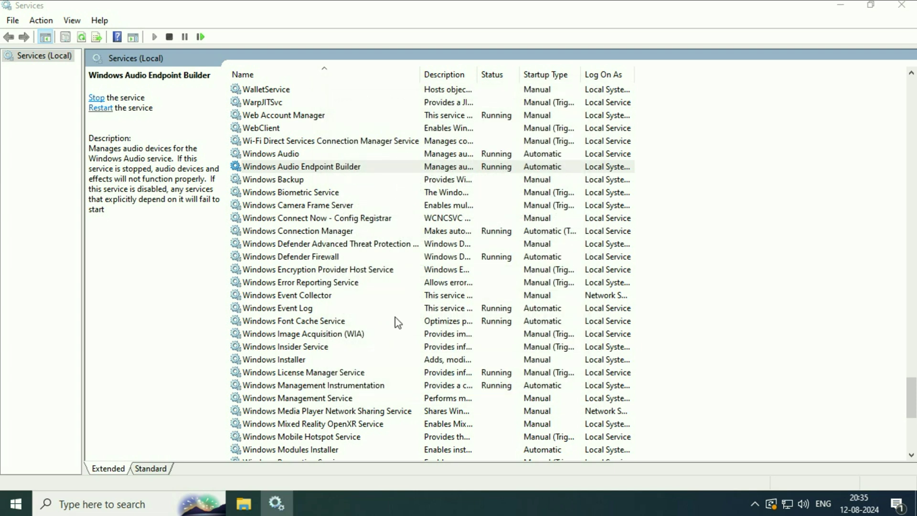
Restart Windows Audio Endpoint Builder along with its dependent services, then close Services.
right_click(369, 168)
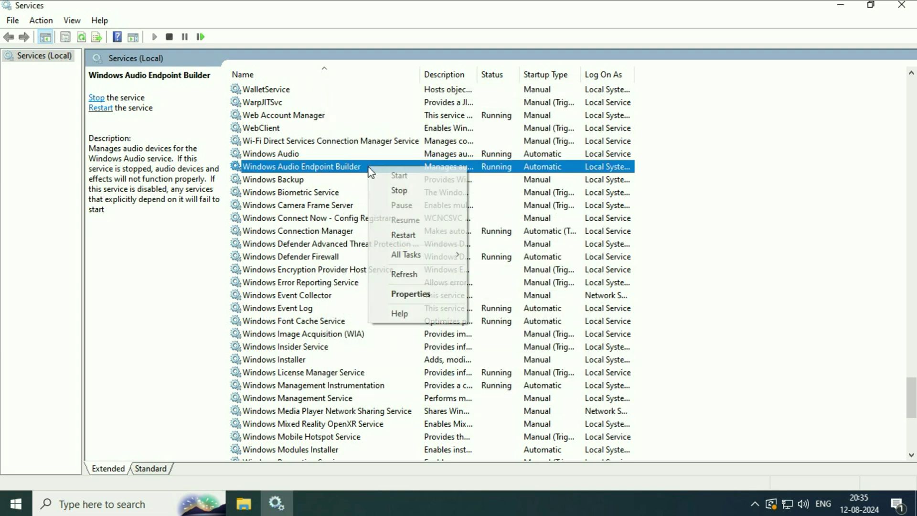
click(408, 235)
click(190, 239)
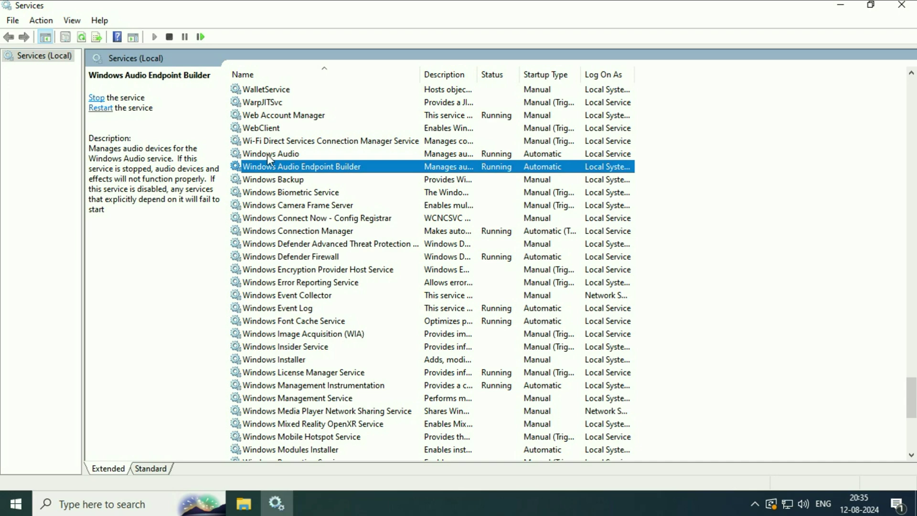
click(902, 5)
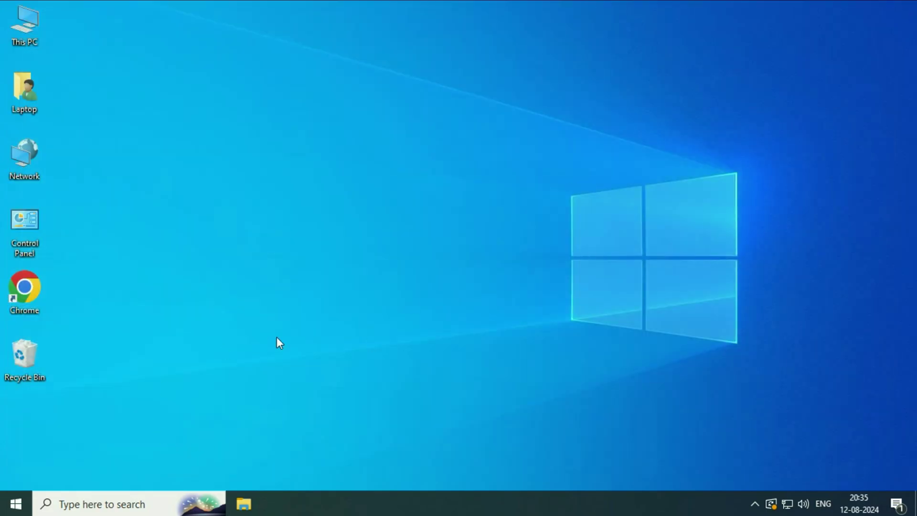